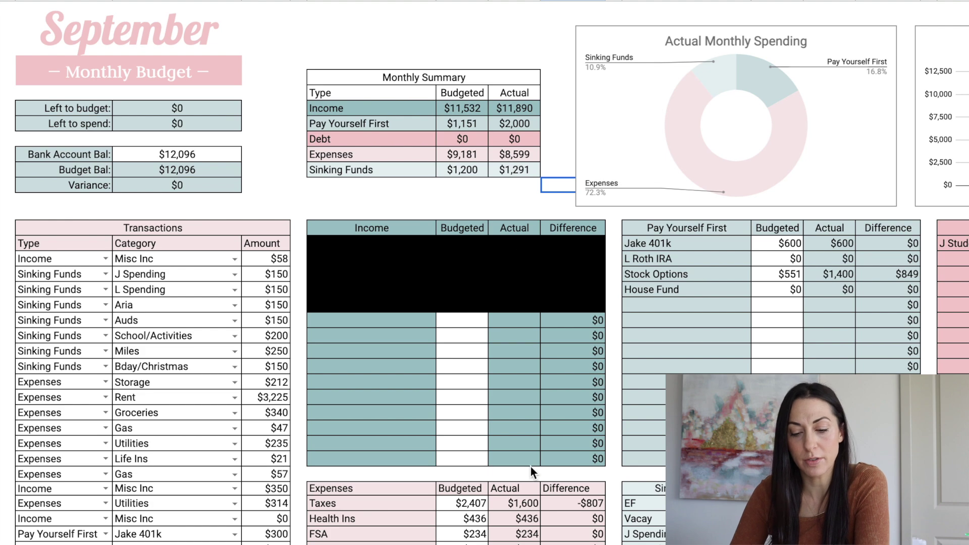
Step: Compare the budgeted and actual Income amounts in the Monthly Summary table
{"action": "scroll", "coordinate": [530, 454], "scroll_direction": "down", "scroll_amount": 3}
{"action": "scroll", "coordinate": [530, 466], "scroll_direction": "up", "scroll_amount": 3}
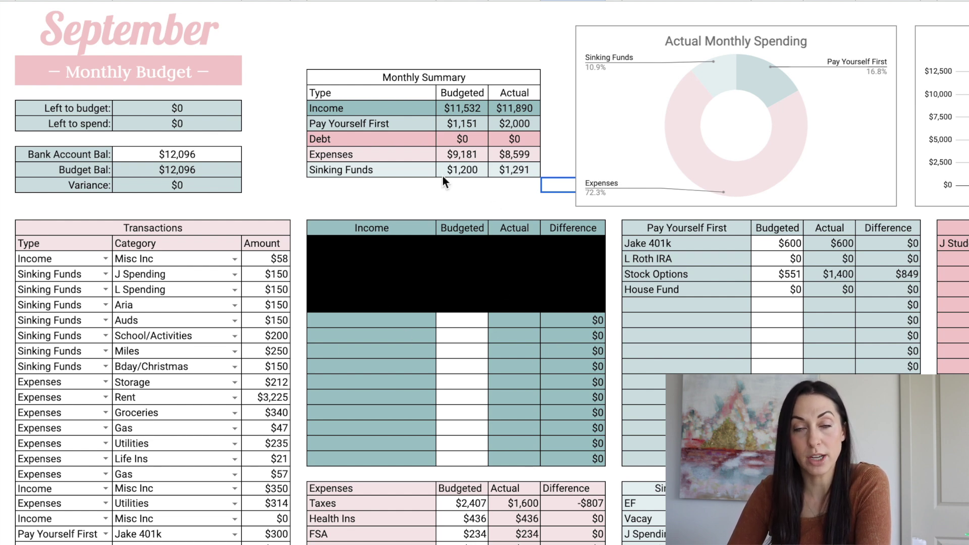
{"action": "left_click", "coordinate": [443, 112]}
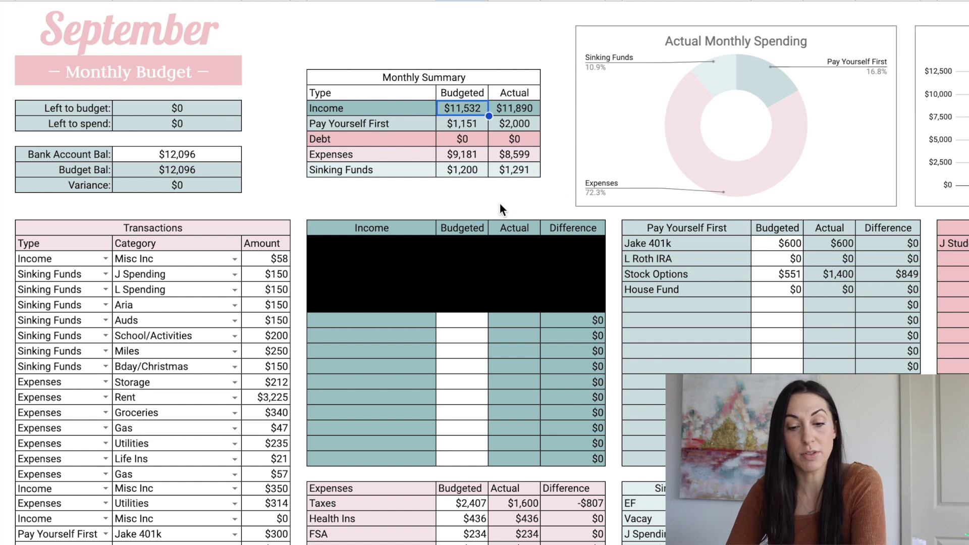
{"action": "key", "text": "Right"}
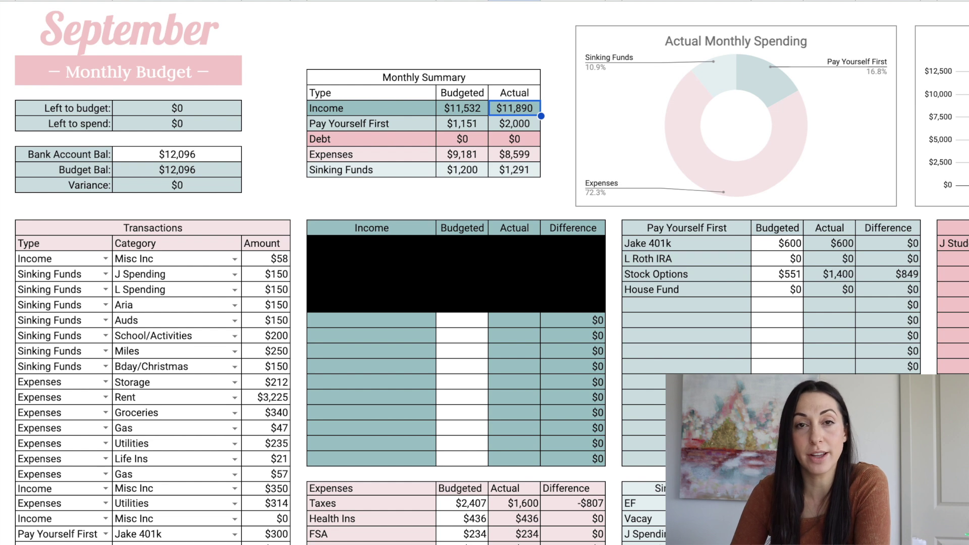
Step: Examine the Pay Yourself First budgeted and actual amounts, including Stock Options, then its actual total in the Monthly Summary and the spending chart
{"action": "left_click", "coordinate": [777, 242]}
{"action": "scroll", "coordinate": [559, 350], "scroll_direction": "right", "scroll_amount": 5}
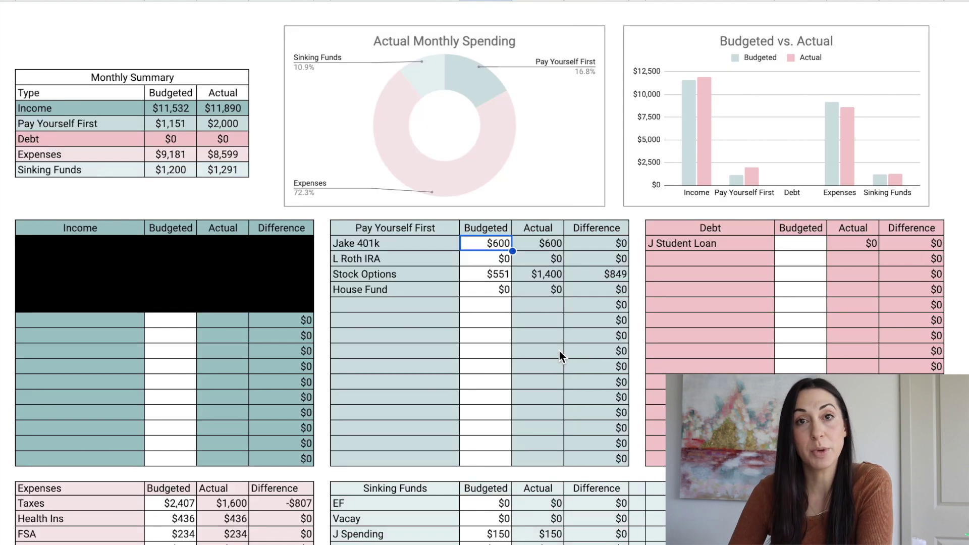
{"action": "left_click", "coordinate": [555, 243]}
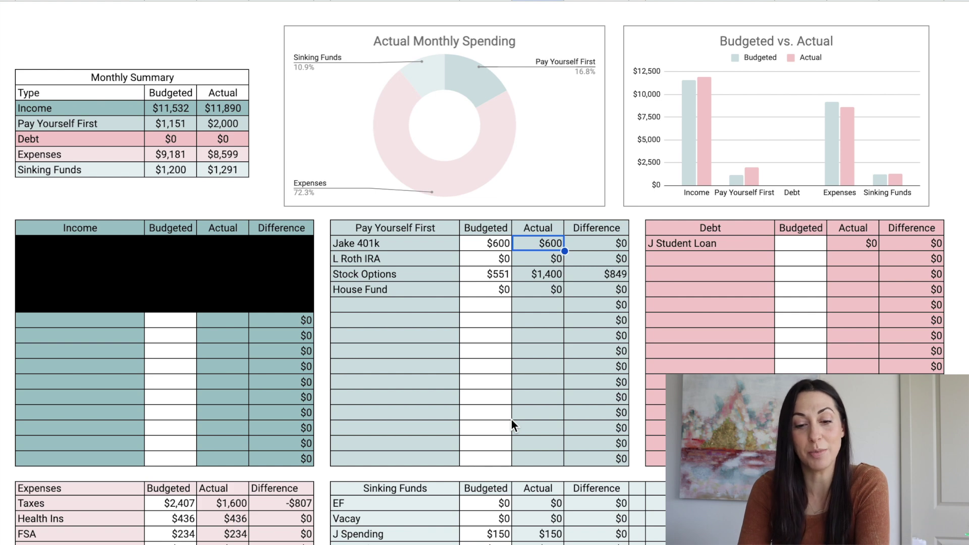
{"action": "key", "text": "Down"}
{"action": "key", "text": "Down"}
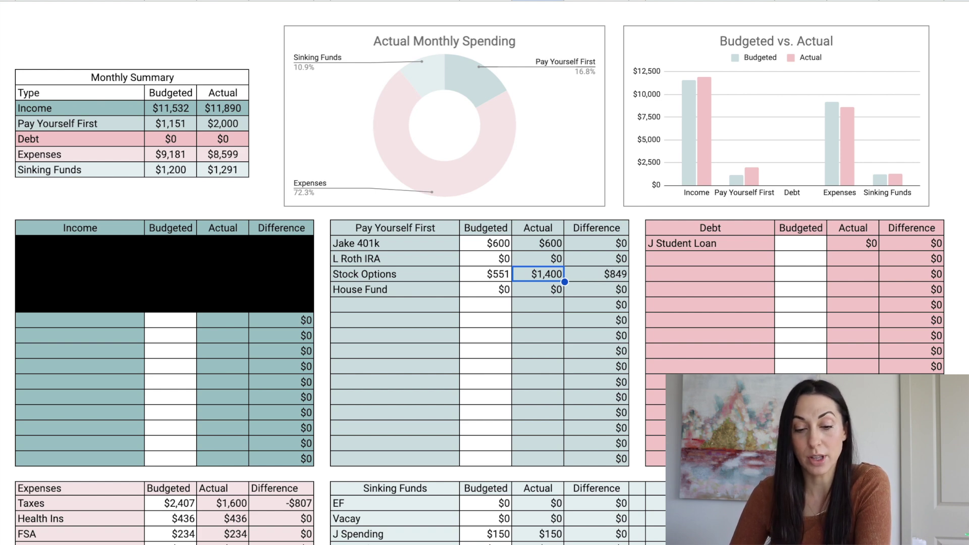
{"action": "left_click", "coordinate": [220, 128]}
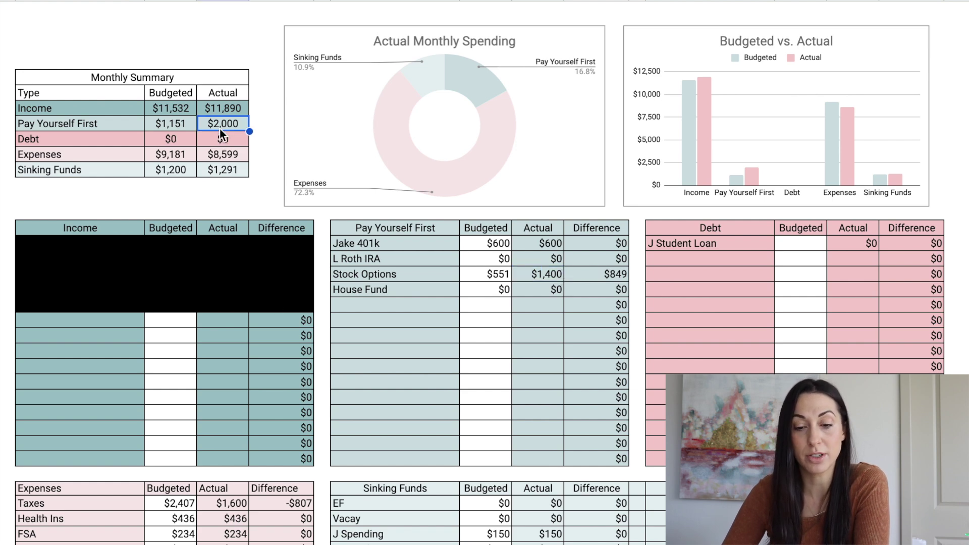
{"action": "left_click", "coordinate": [467, 83]}
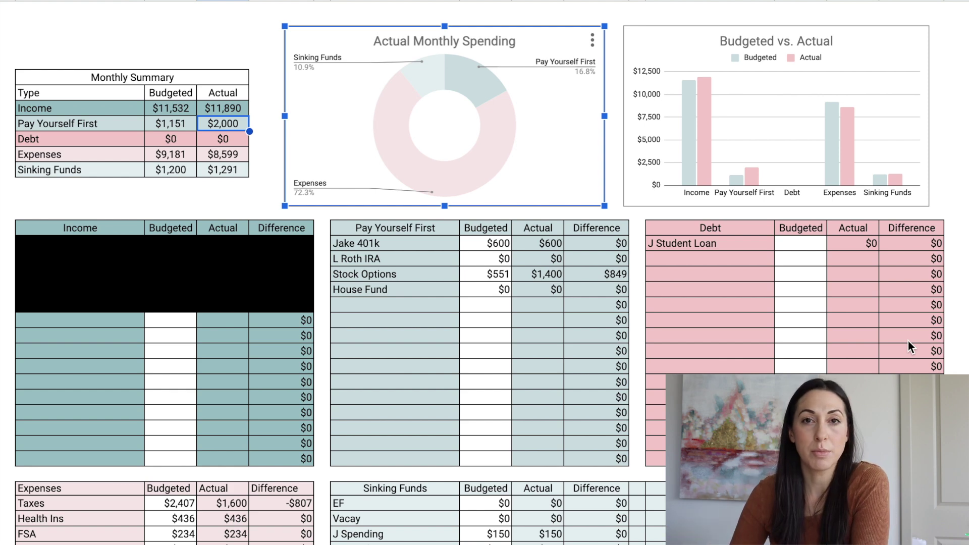
Step: Compare the budgeted and actual Taxes amounts in the Expenses table
{"action": "scroll", "coordinate": [529, 335], "scroll_direction": "down", "scroll_amount": 5}
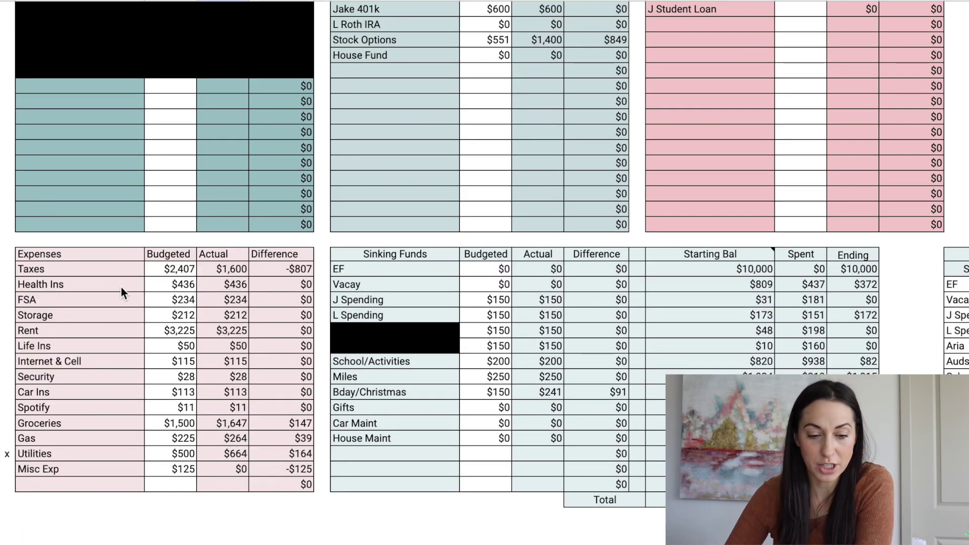
{"action": "scroll", "coordinate": [89, 274], "scroll_direction": "down", "scroll_amount": 4}
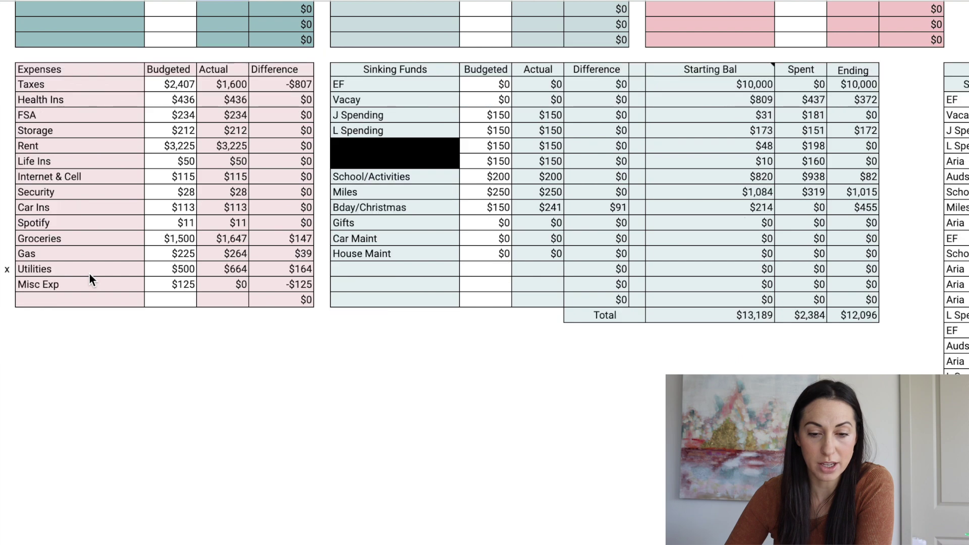
{"action": "scroll", "coordinate": [89, 274], "scroll_direction": "down", "scroll_amount": 1}
{"action": "key", "text": "Left"}
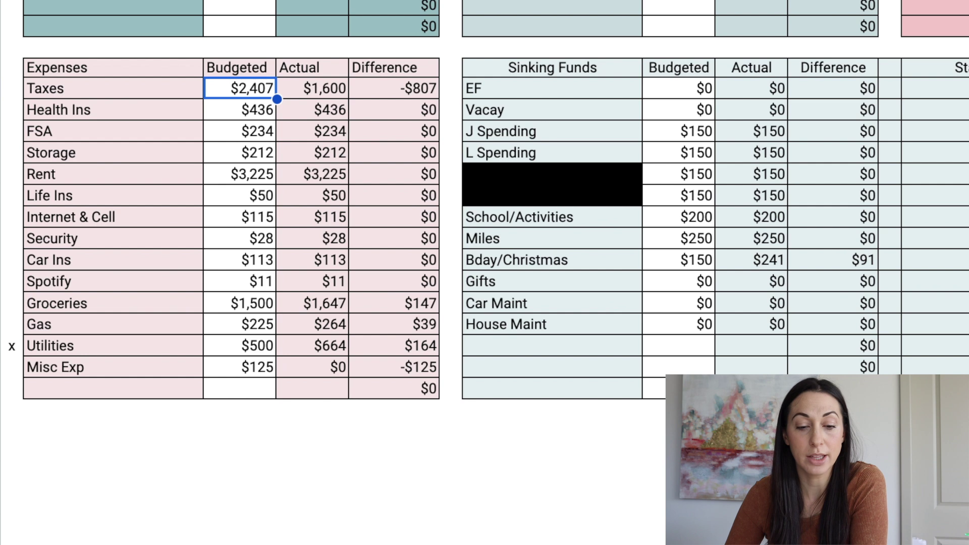
{"action": "left_click", "coordinate": [312, 89]}
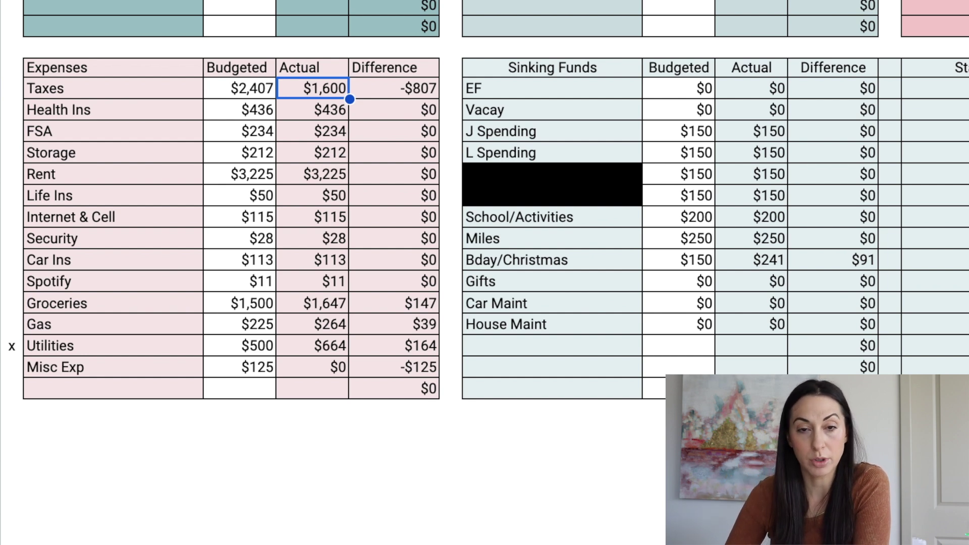
Step: Go through the actual amounts of the remaining expenses, from Health Ins down to Misc Exp
{"action": "left_click", "coordinate": [312, 109]}
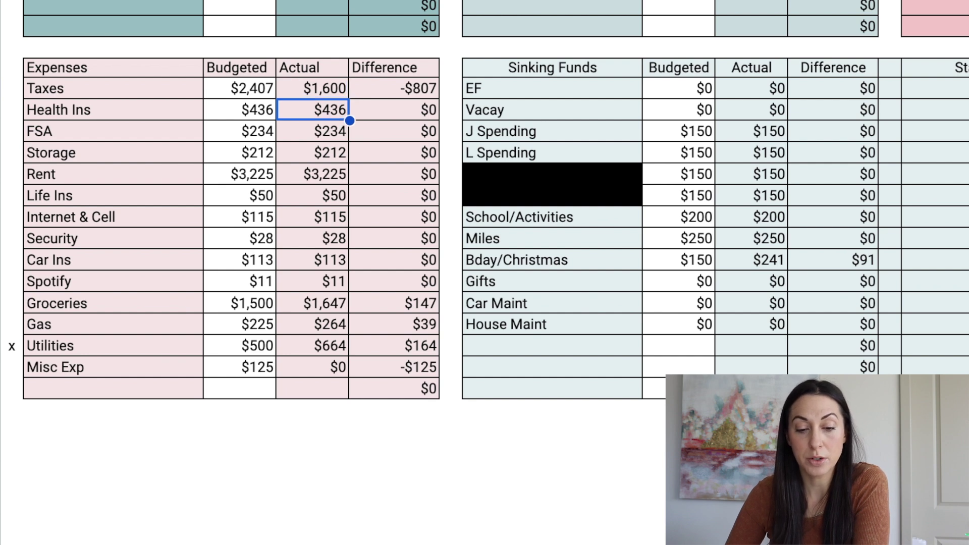
{"action": "key", "text": "Down"}
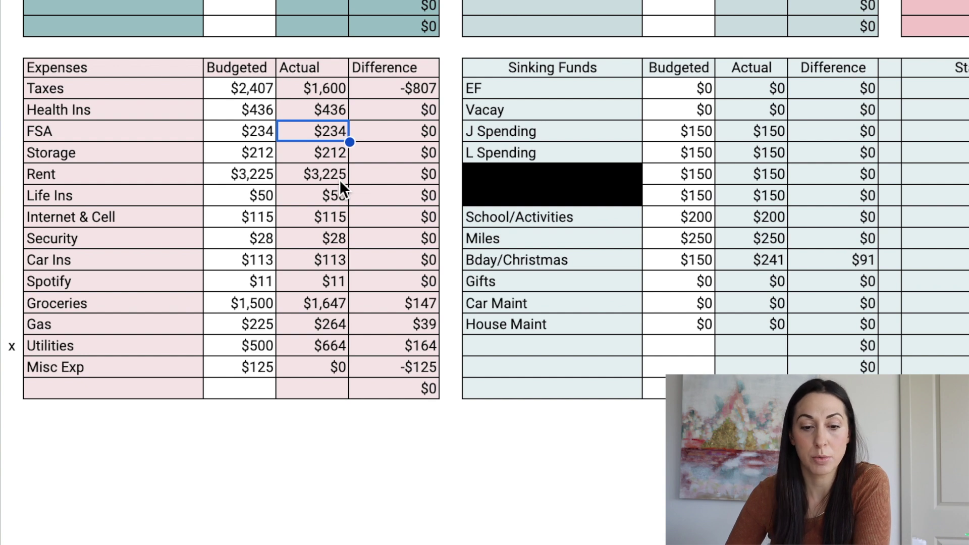
{"action": "left_click", "coordinate": [329, 153]}
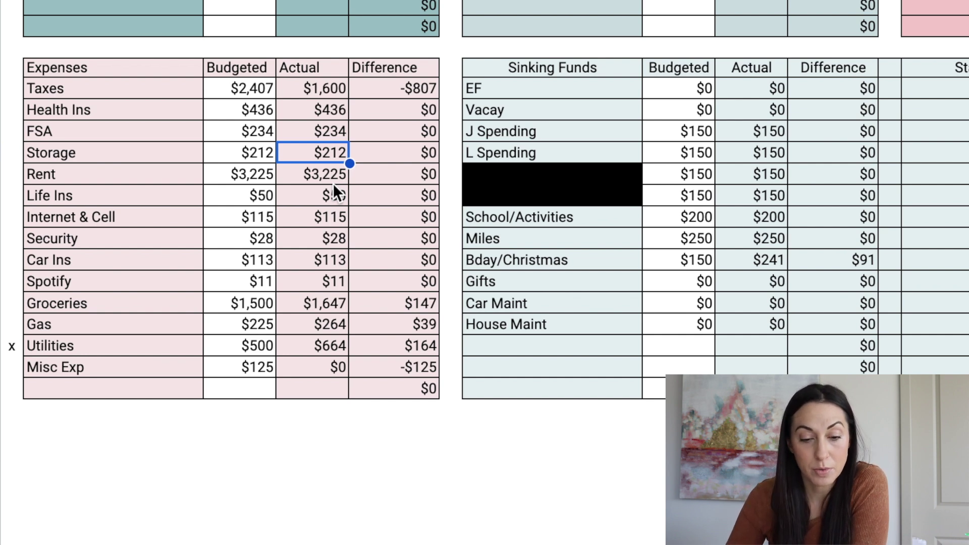
{"action": "key", "text": "Down"}
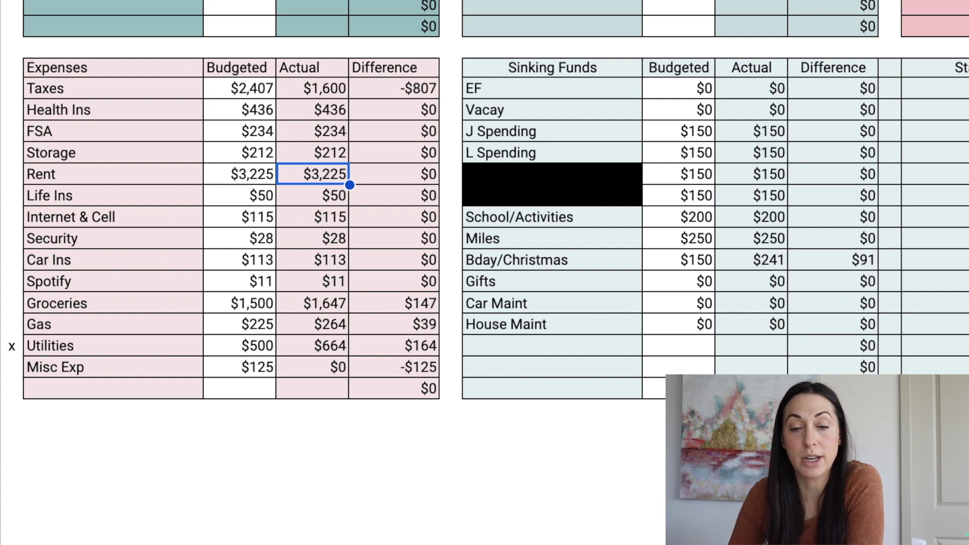
{"action": "key", "text": "Down"}
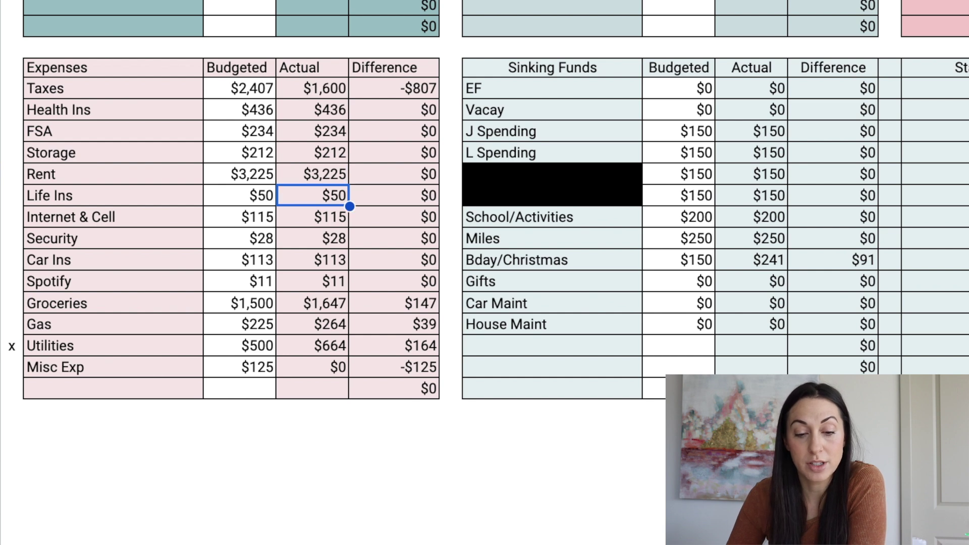
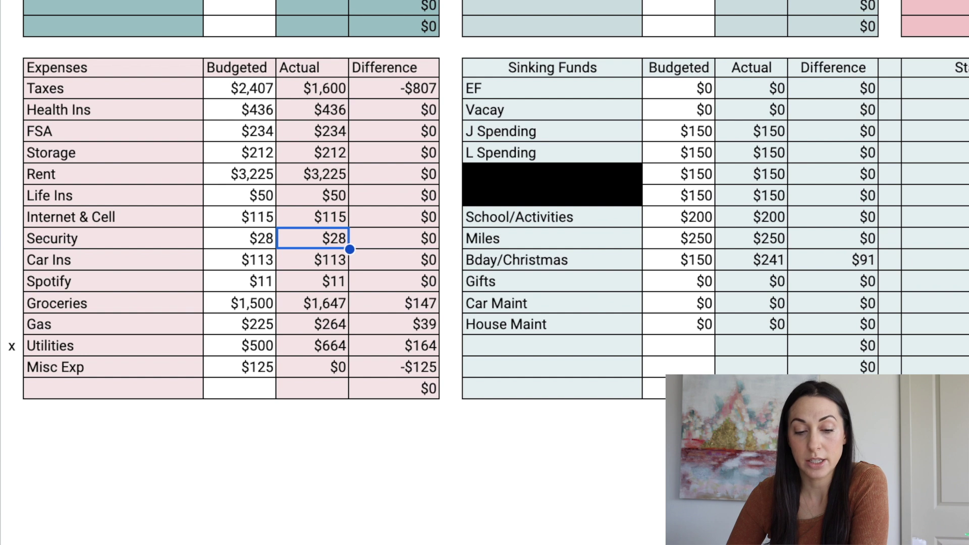
{"action": "left_click", "coordinate": [312, 281]}
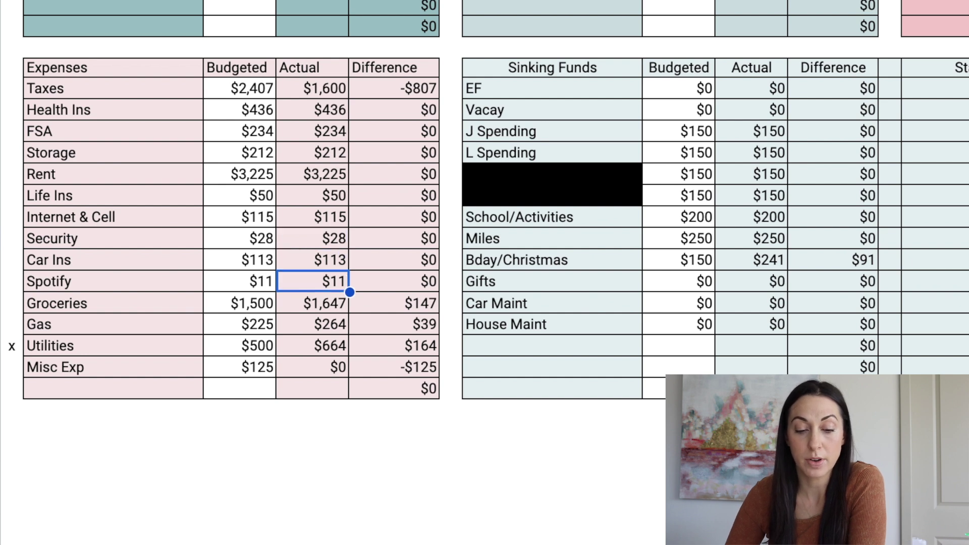
{"action": "left_click", "coordinate": [312, 303]}
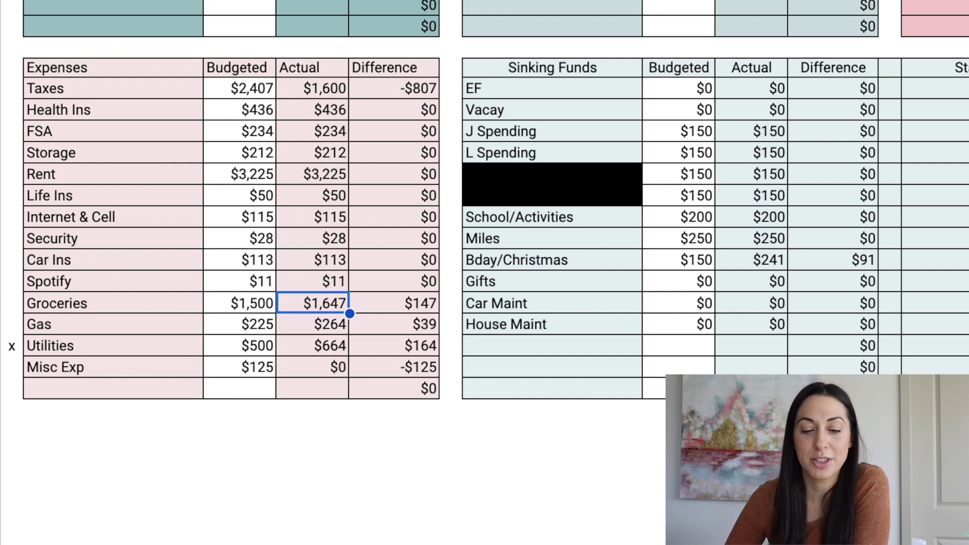
{"action": "left_click", "coordinate": [312, 324]}
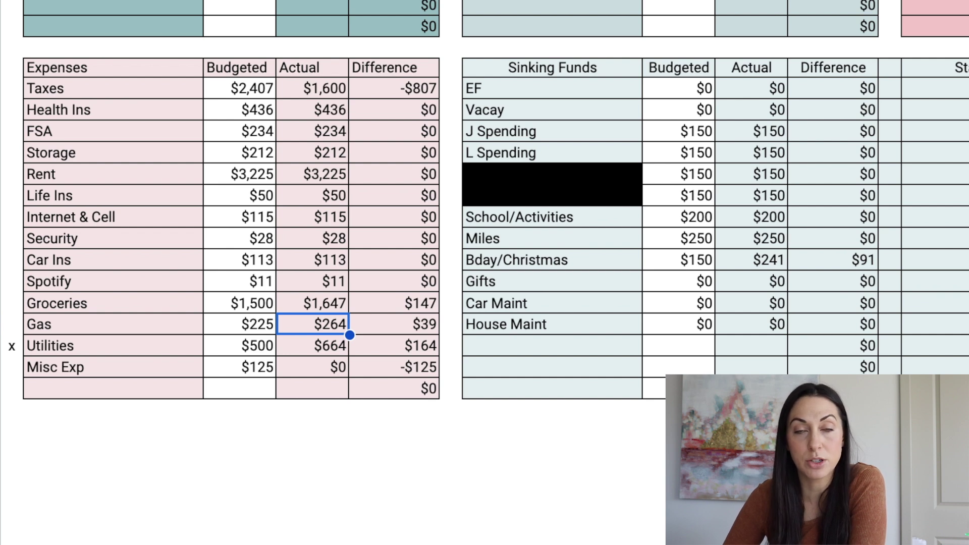
{"action": "left_click", "coordinate": [312, 345]}
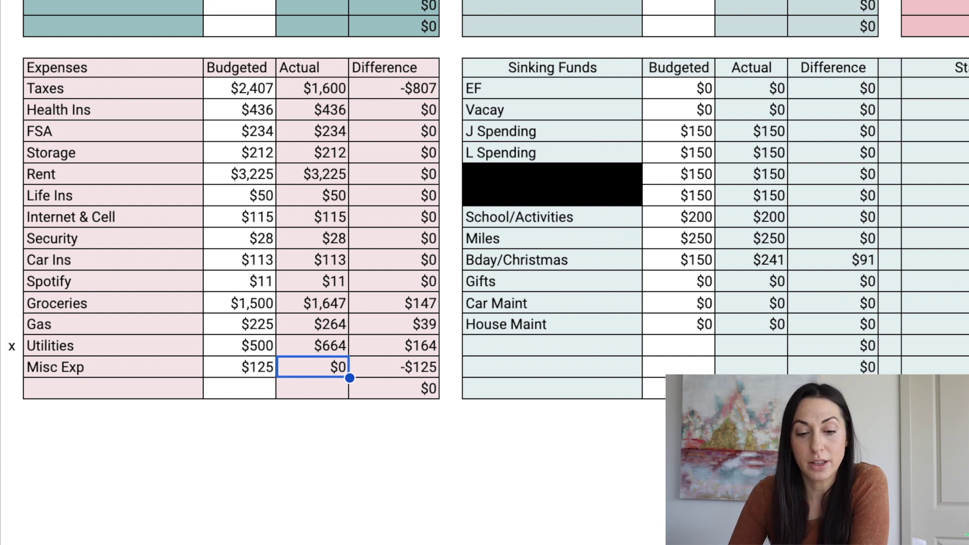
Step: Go through the actual amounts in the Sinking Funds table, from EF down to Bday/Christmas
{"action": "left_click", "coordinate": [765, 89]}
{"action": "left_click", "coordinate": [766, 127]}
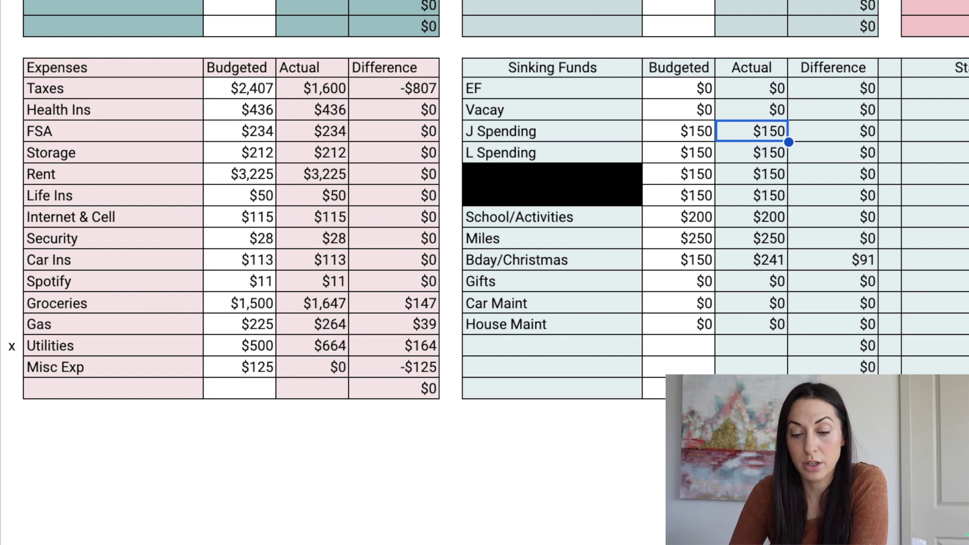
{"action": "key", "text": "Down"}
{"action": "key", "text": "Down"}
{"action": "key", "text": "Down"}
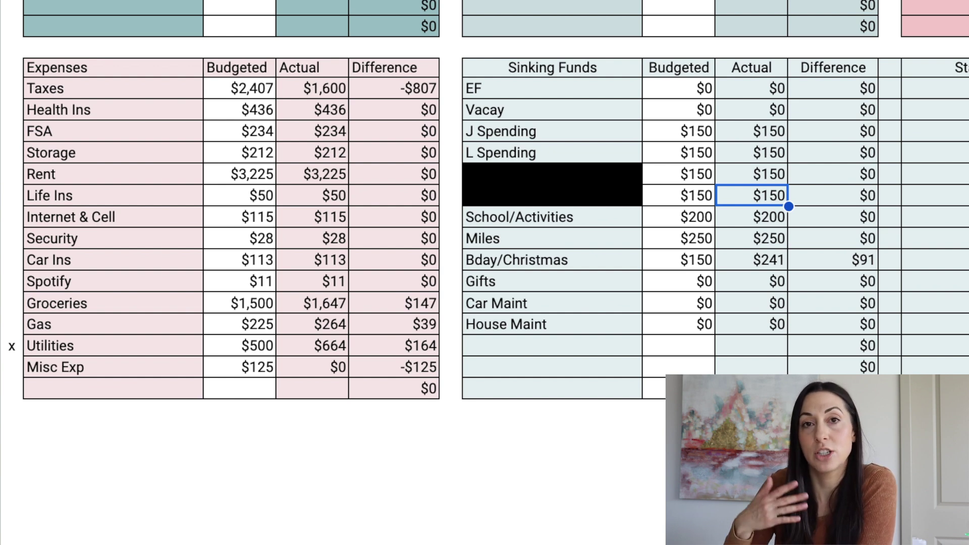
{"action": "left_click", "coordinate": [750, 217]}
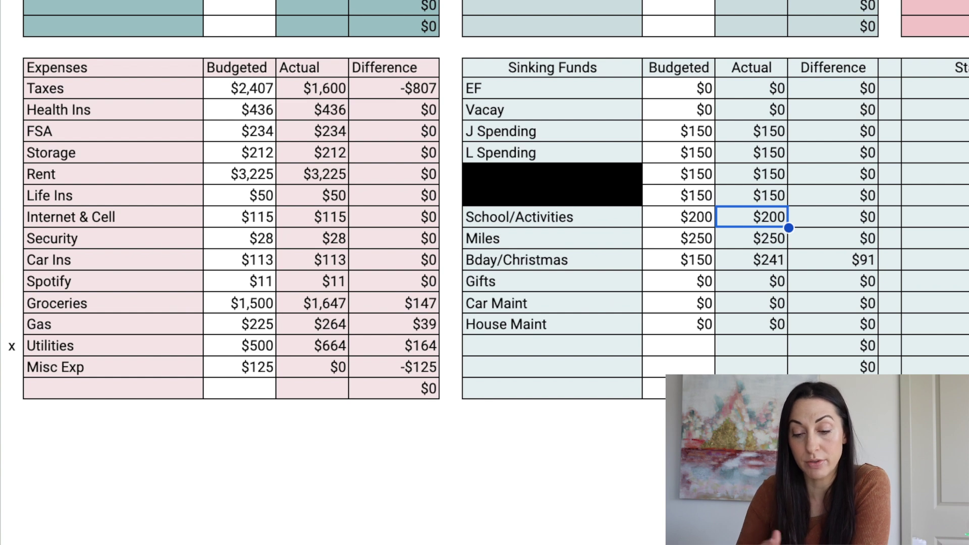
{"action": "left_click", "coordinate": [751, 238]}
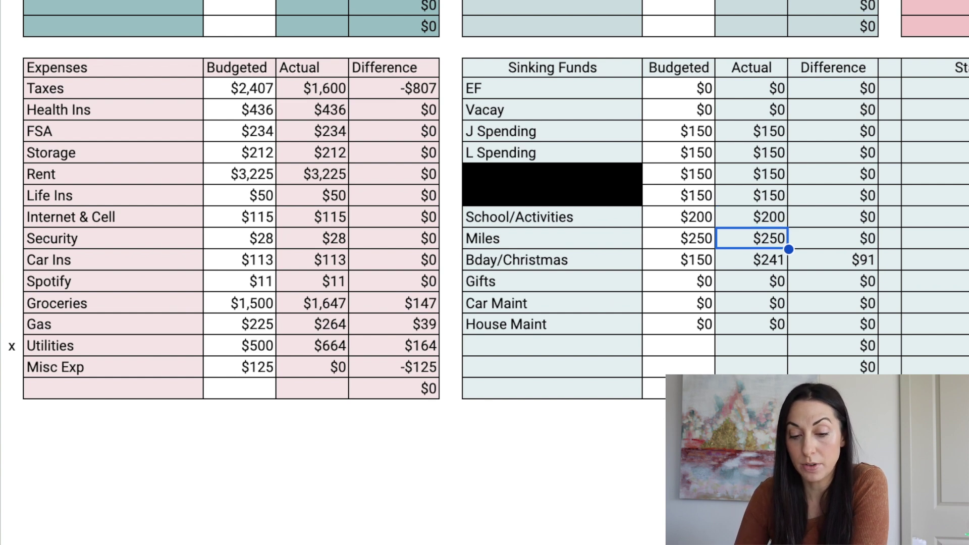
{"action": "left_click", "coordinate": [750, 260]}
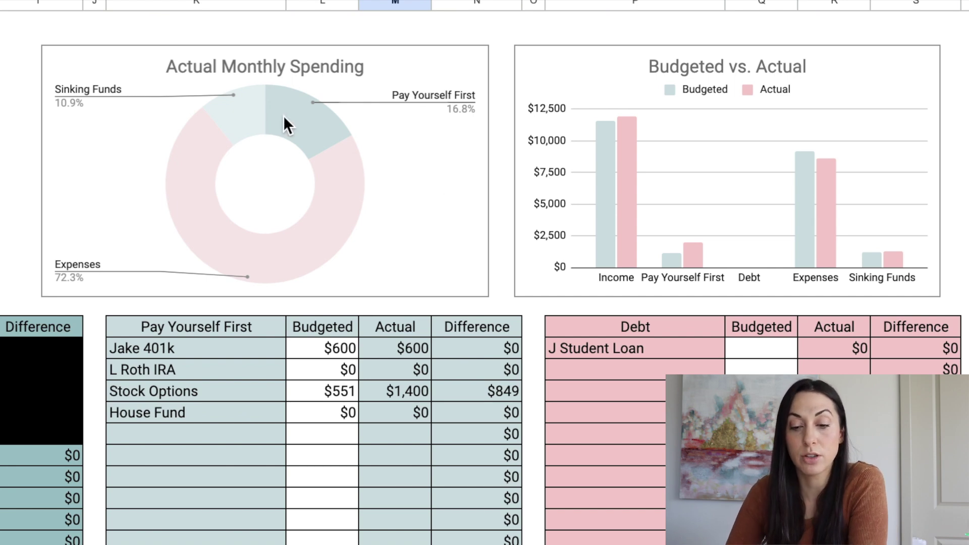
Step: Inspect the Pay Yourself First, Expenses and Sinking Funds slices of the Actual Monthly Spending chart
{"action": "left_click", "coordinate": [298, 126]}
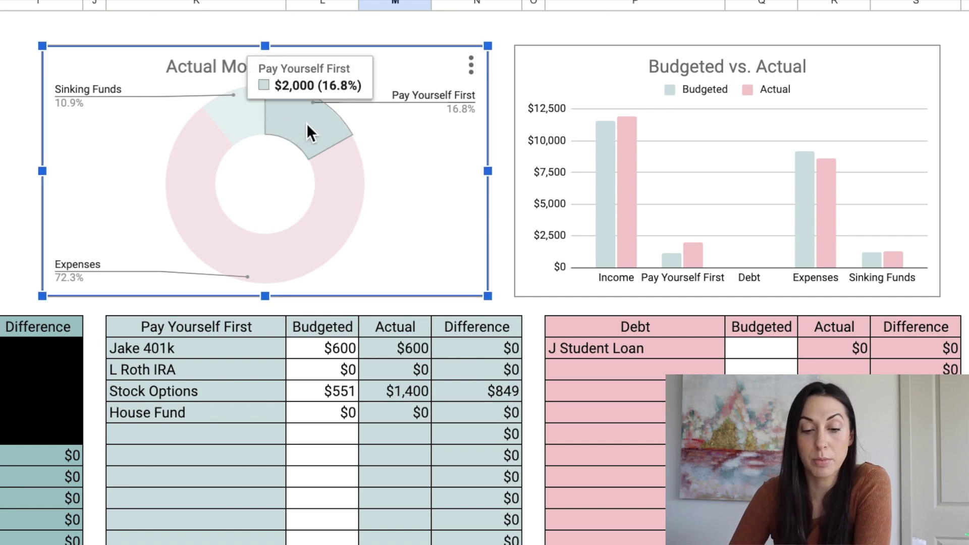
{"action": "mouse_move", "coordinate": [273, 256]}
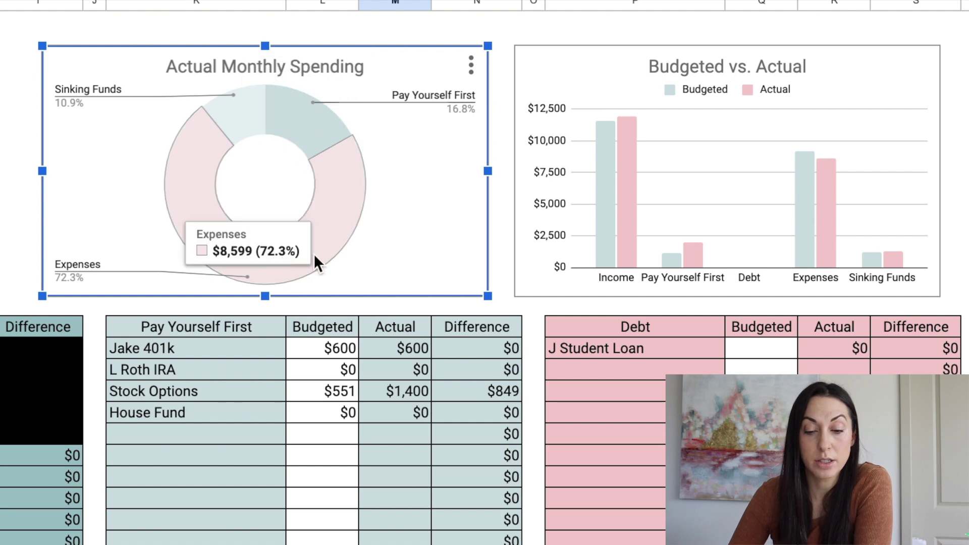
{"action": "mouse_move", "coordinate": [240, 117]}
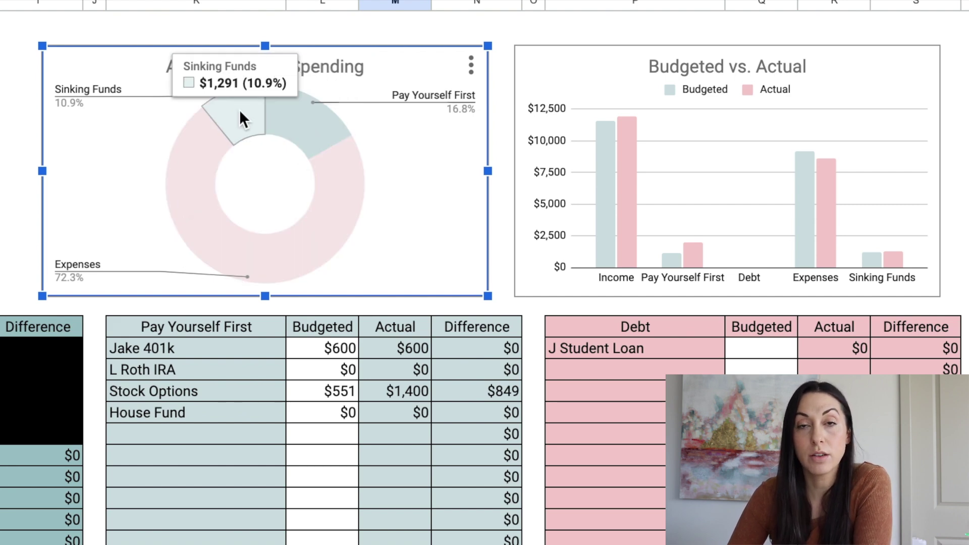